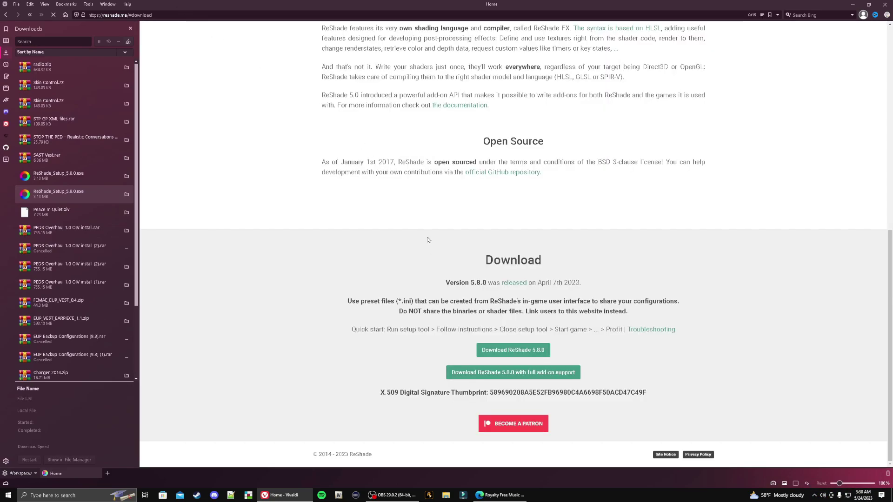
Download the ReShade 5.8.0 setup without full add-on support and launch it from the Downloads folder
click(507, 355)
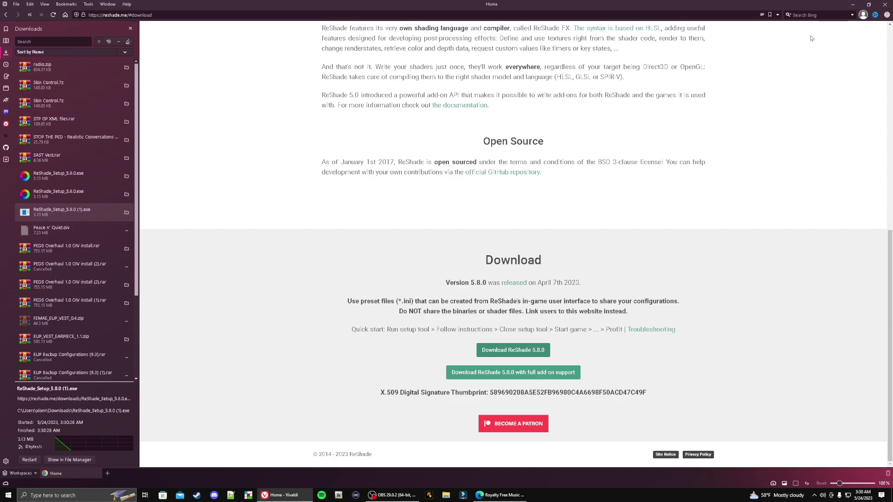
click(885, 4)
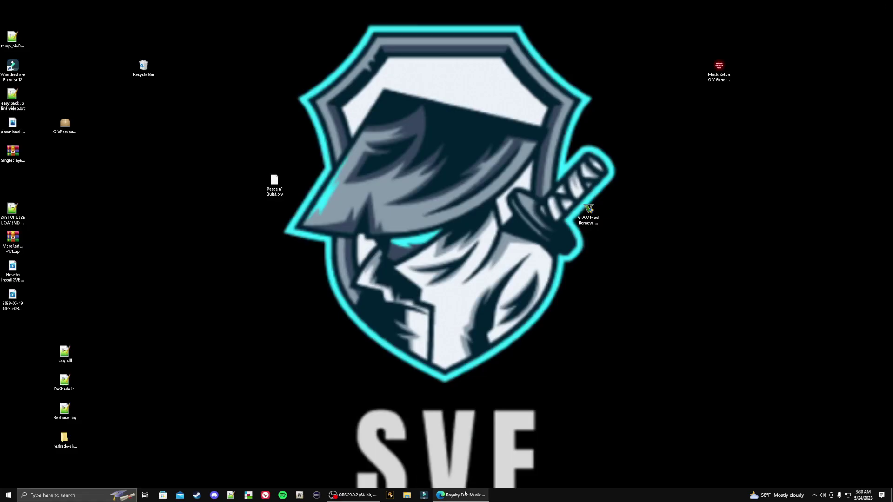
click(408, 495)
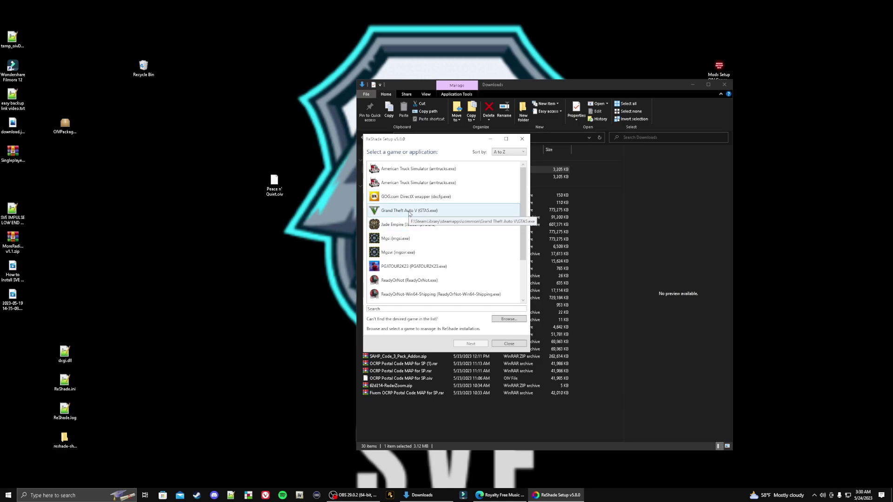
Uninstall the existing ReShade installation from Grand Theft Auto V (GTA5.exe) and exit the setup
click(409, 213)
click(471, 344)
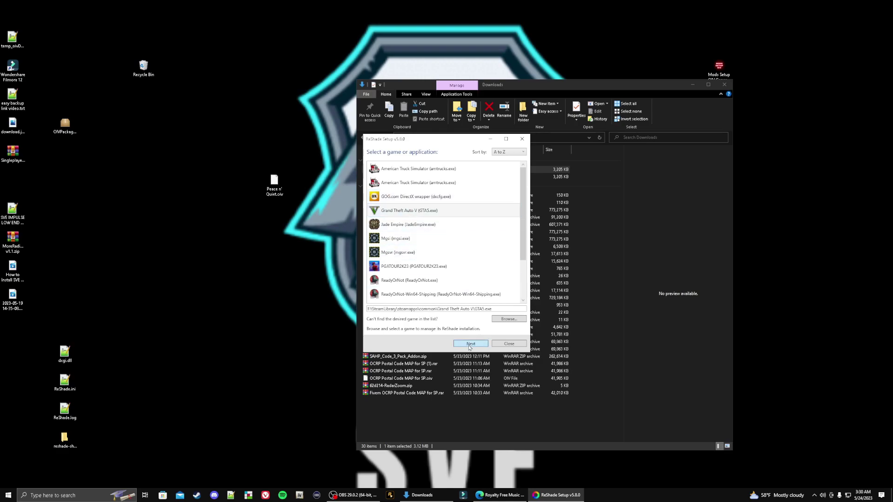
click(474, 345)
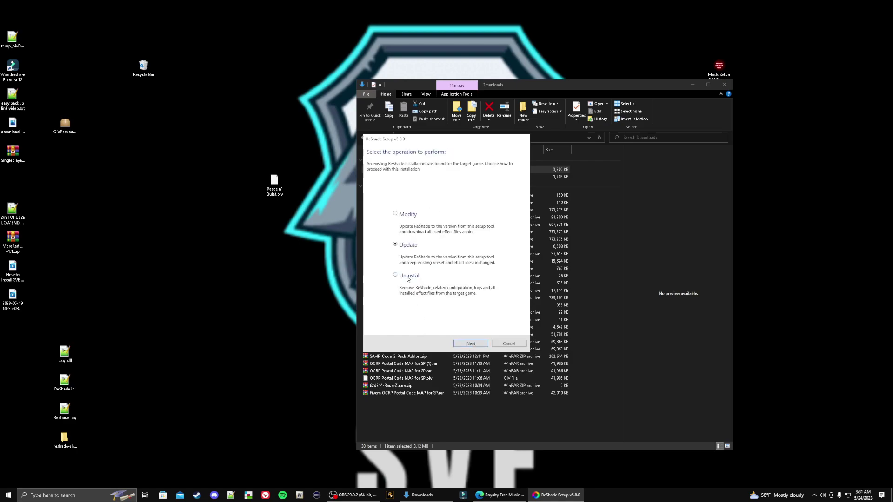
click(470, 344)
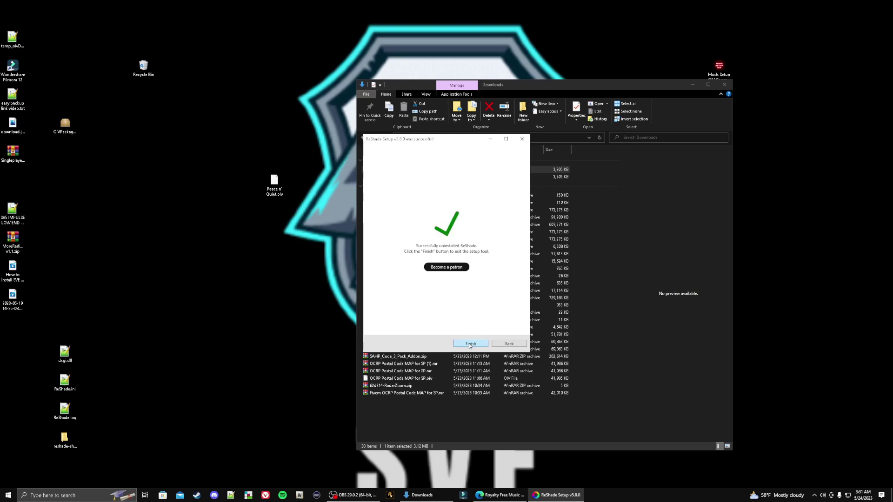
click(470, 345)
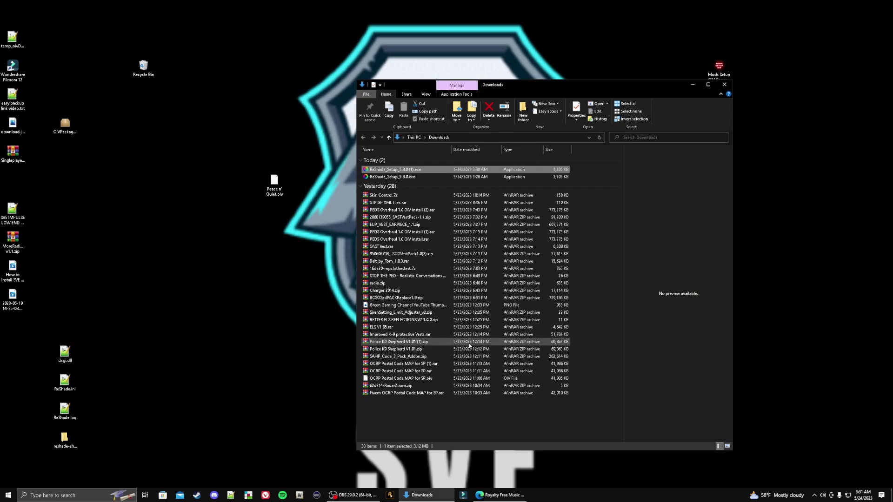
Run ReShade_Setup_5.8.0 (1).exe again and install ReShade with effect packages for Grand Theft Auto V (GTA5.exe)
double_click(398, 169)
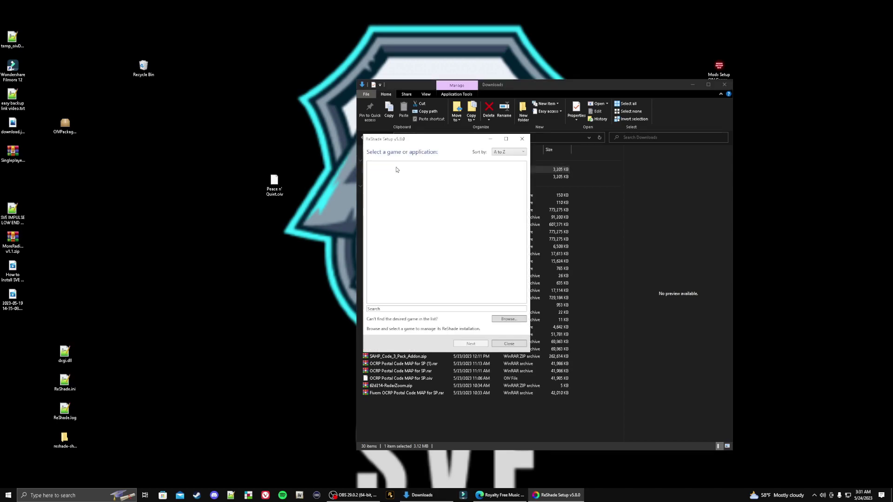
click(406, 213)
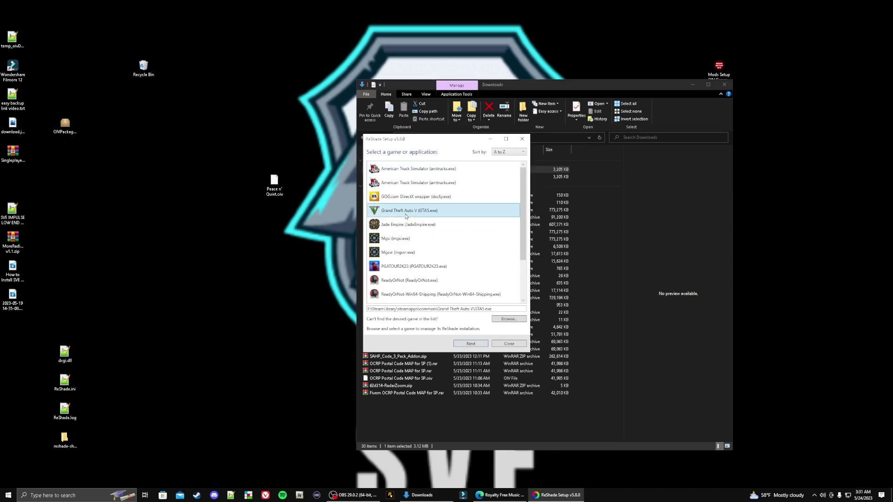
click(467, 347)
click(467, 348)
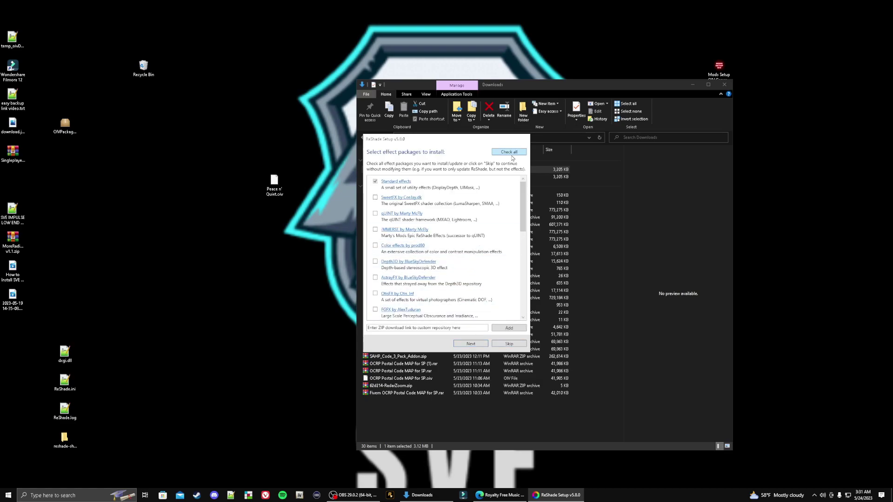
click(469, 345)
click(471, 344)
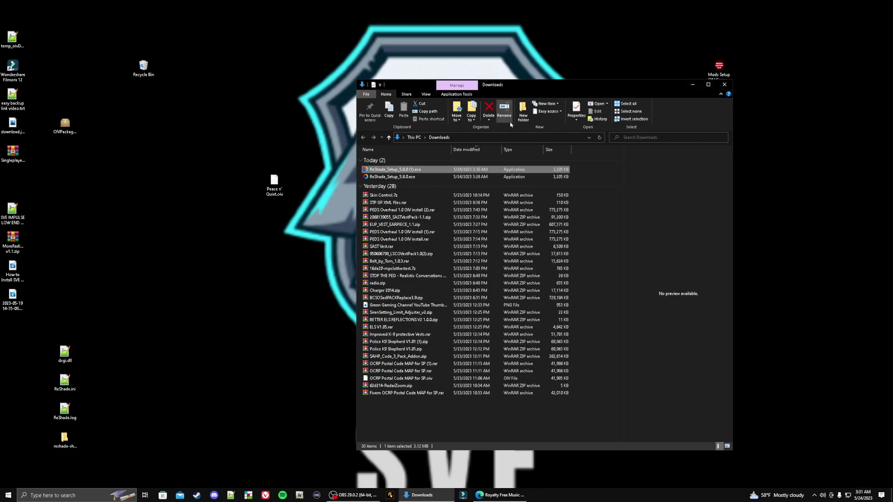
click(723, 88)
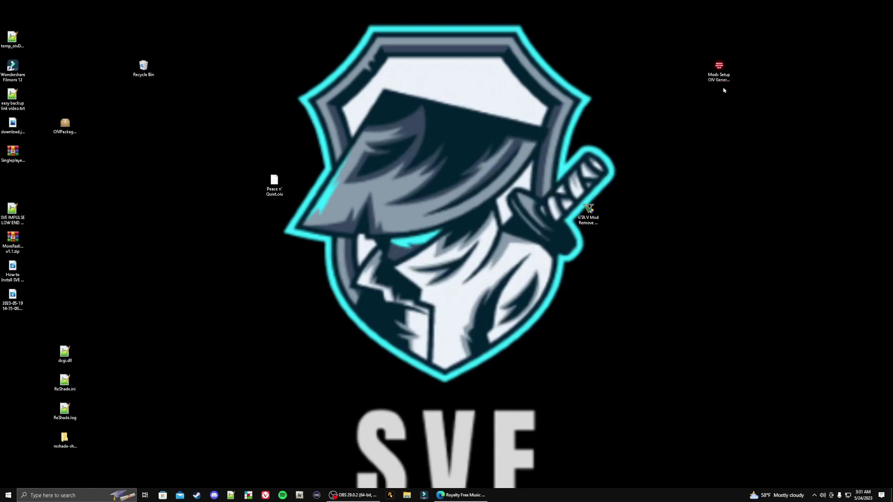
Open the SteamLibrary > steamapps > common > Grand Theft Auto V folder on the Seagate Expansion Drive (F:)
right_click(406, 494)
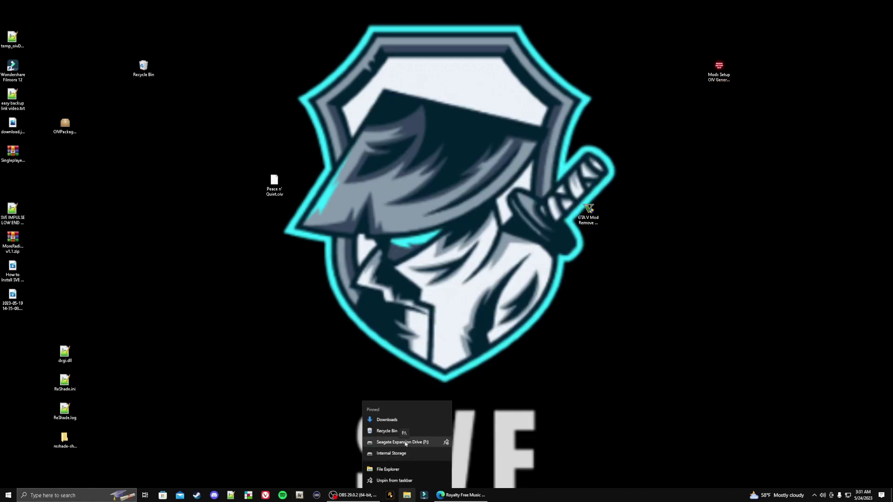
click(403, 442)
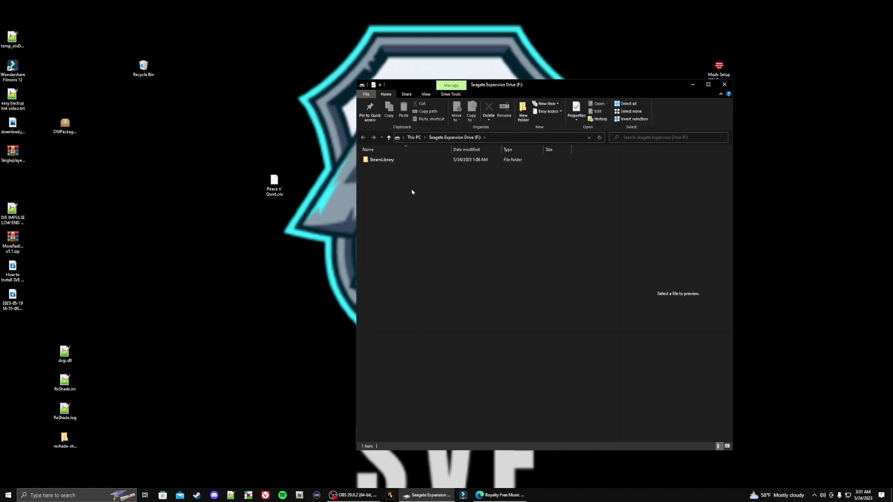
double_click(398, 160)
double_click(397, 159)
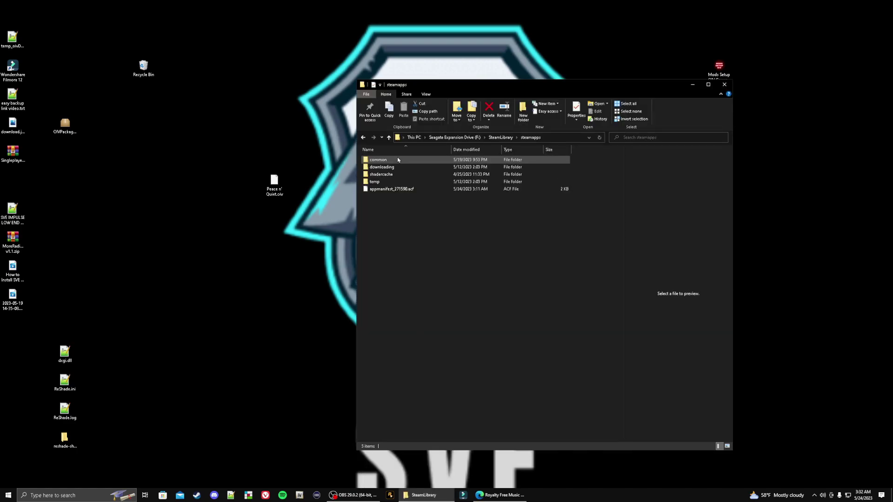
double_click(397, 160)
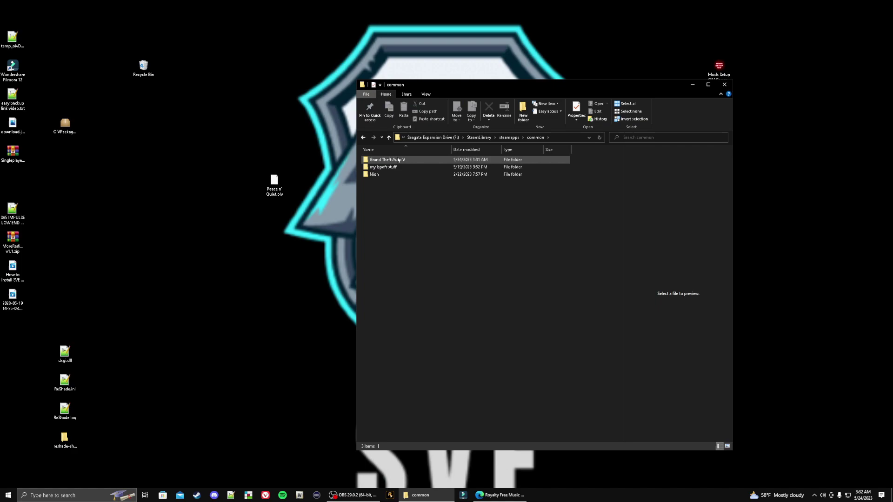
double_click(398, 159)
Copy dxgi.dll, the reshade-shaders folder, ReShade.ini and ReShade.log from the game folder to the desktop, replacing the existing files
scroll(424, 177, down, 5)
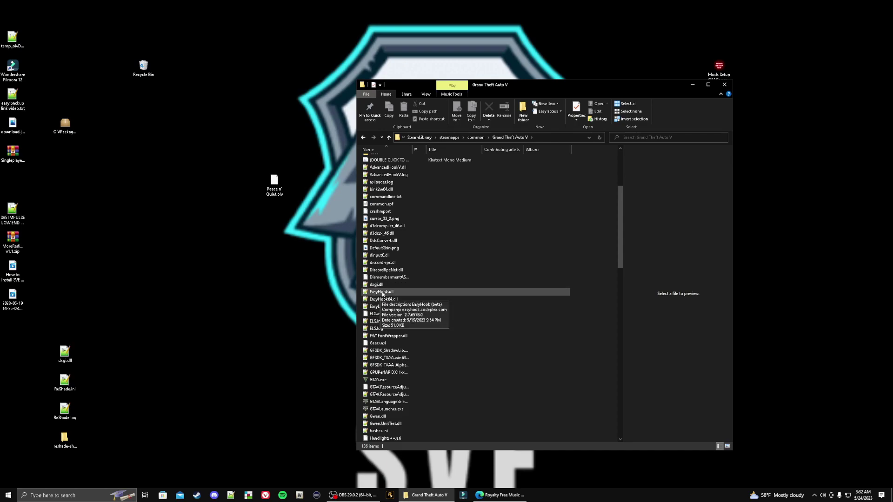
mouse_move(380, 290)
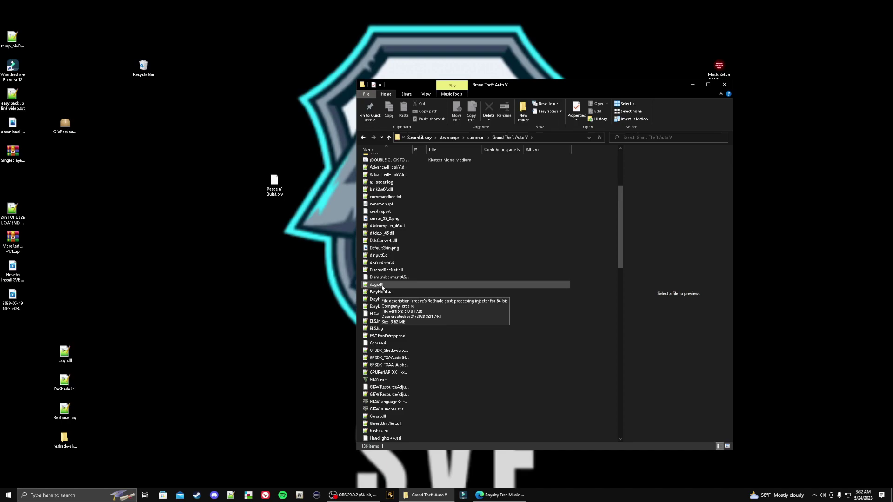
click(382, 287)
scroll(384, 260, up, 5)
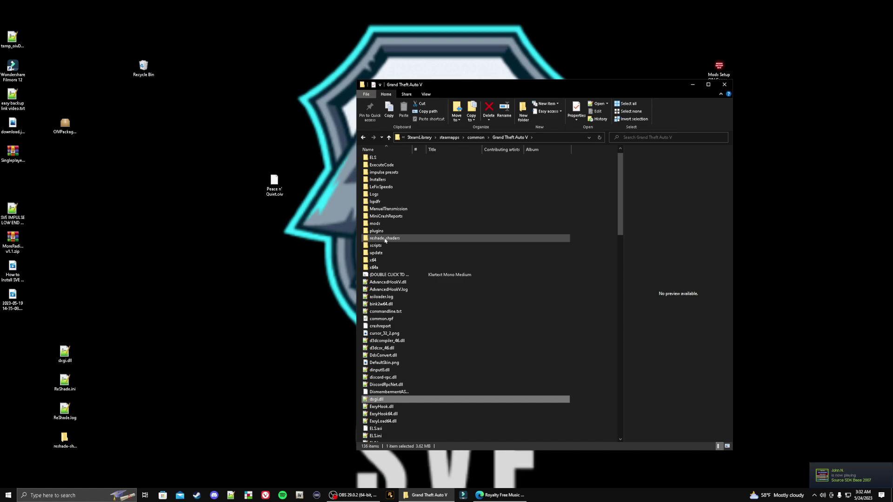
ctrl+click(386, 240)
scroll(400, 270, down, 5)
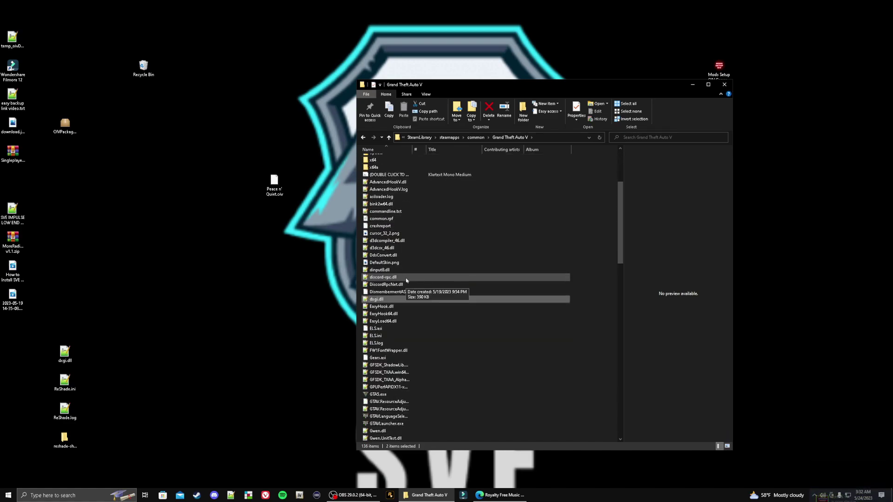
scroll(406, 280, down, 10)
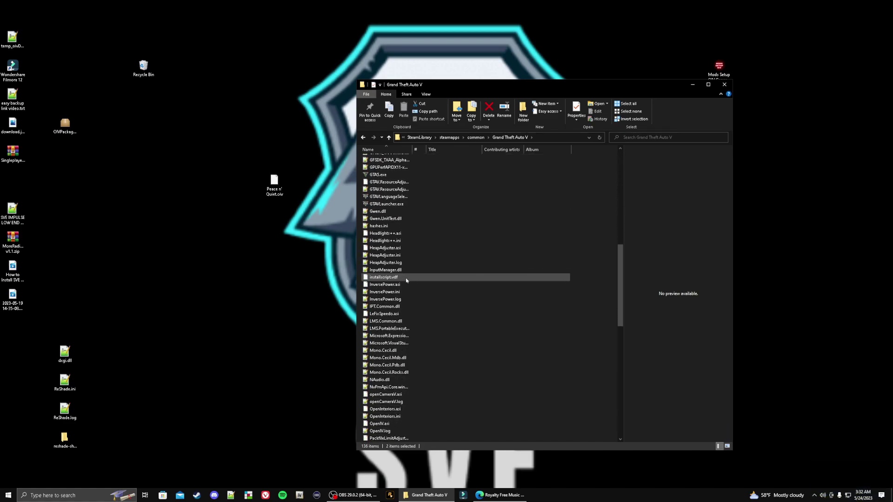
scroll(406, 280, down, 7)
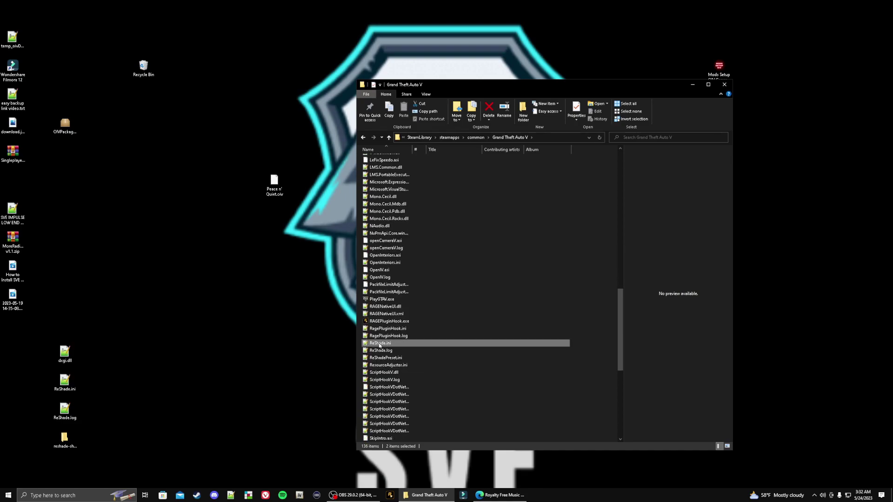
ctrl+click(380, 344)
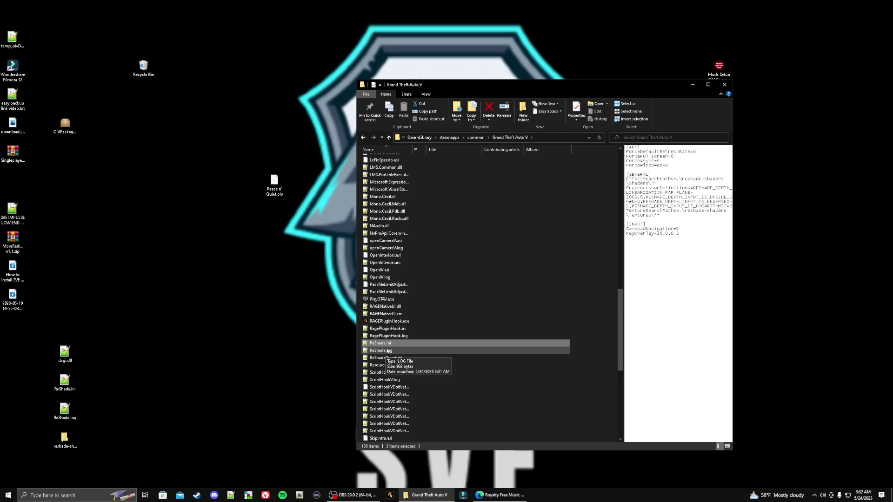
ctrl+click(386, 357)
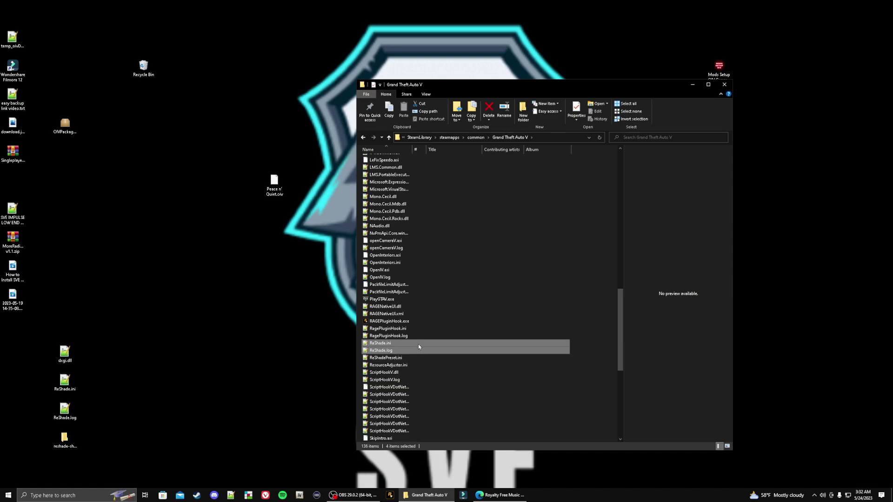
drag(418, 344, 170, 318)
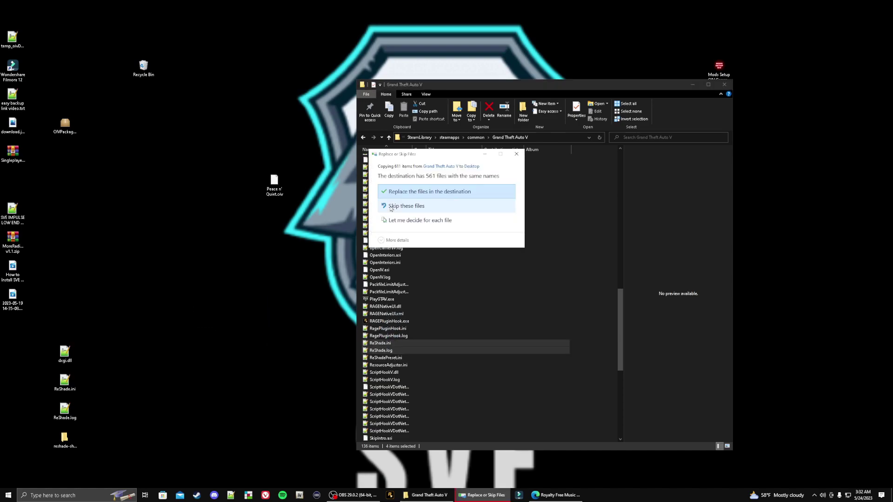
click(402, 193)
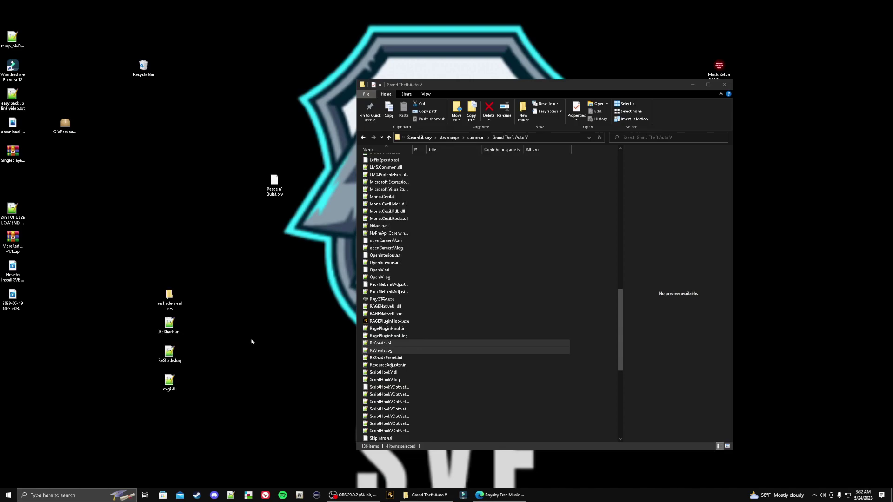
click(724, 85)
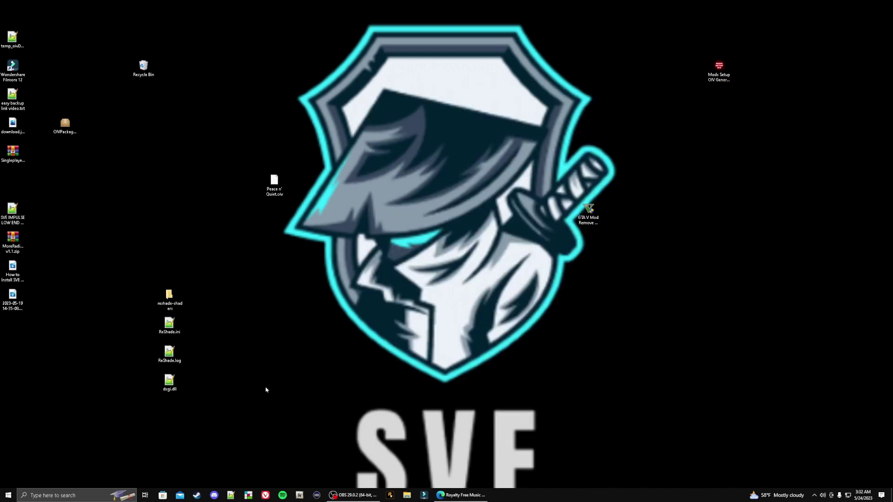
Search Windows for FiveM, go to its install location and open the FiveM Application Data folder
click(75, 497)
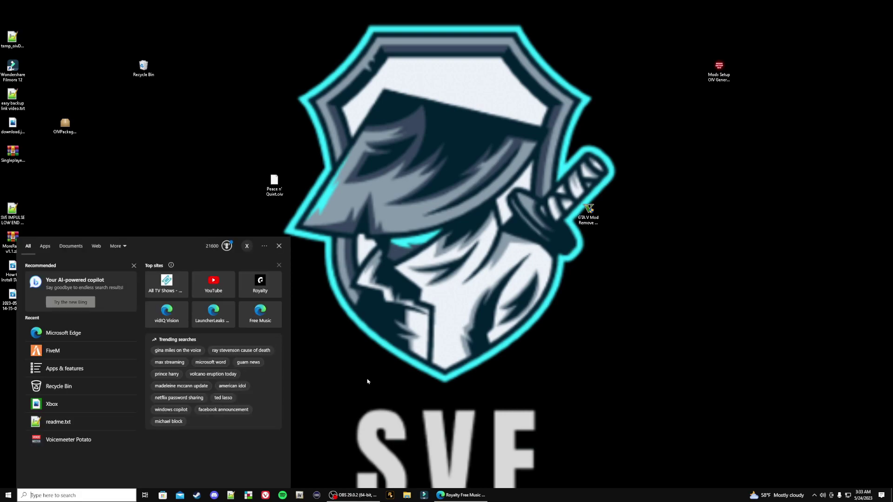
click(504, 368)
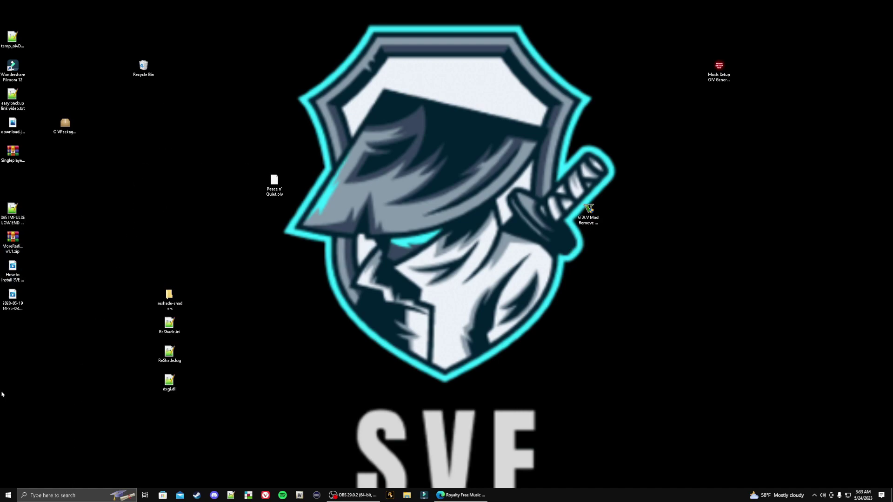
click(58, 496)
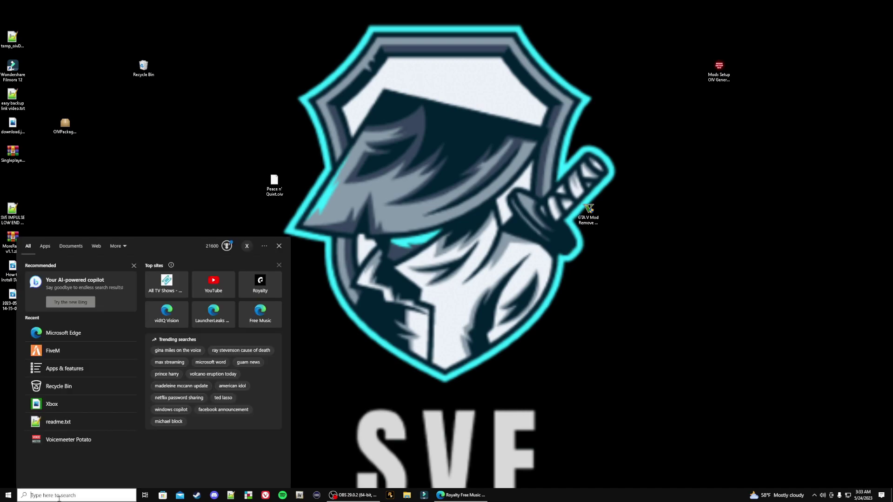
text(fiveM)
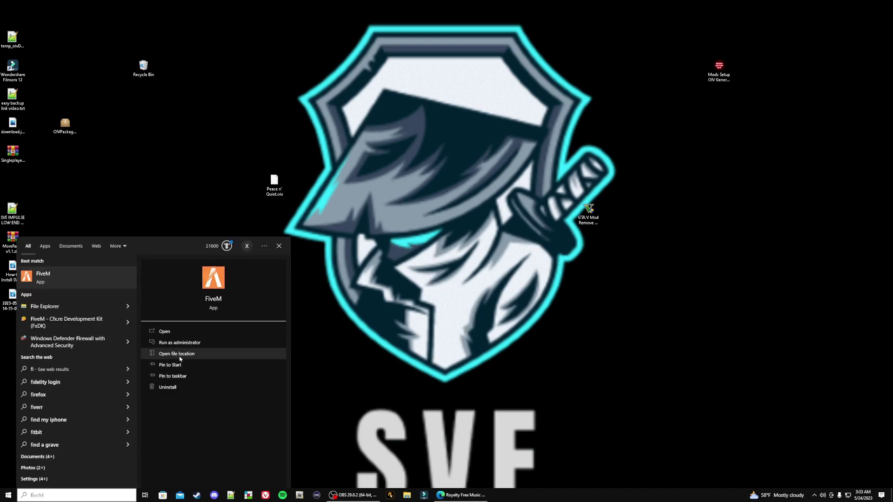
click(180, 355)
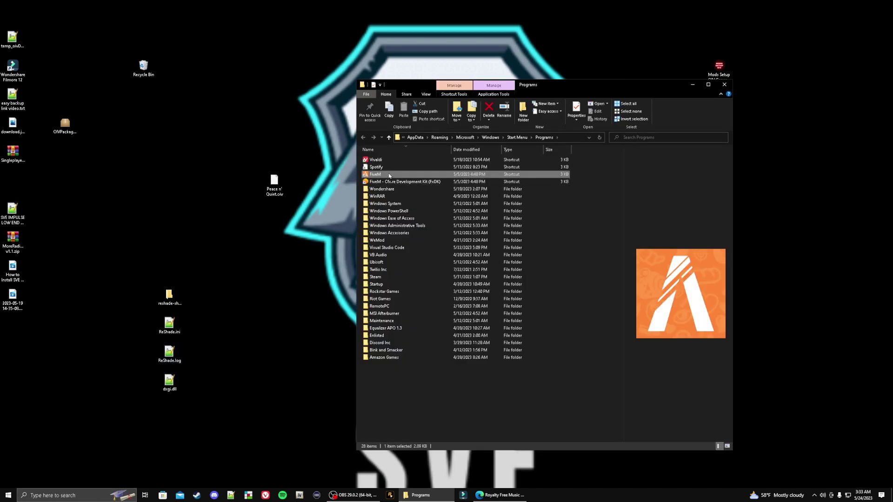
right_click(390, 176)
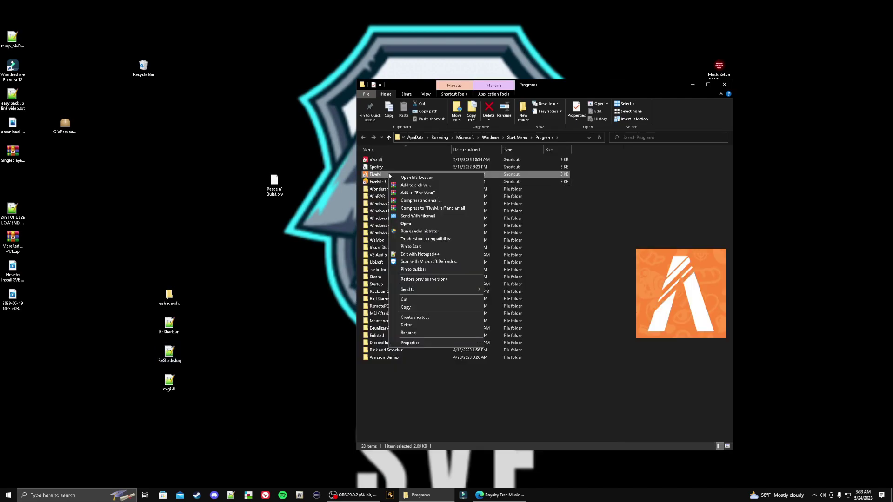
click(414, 178)
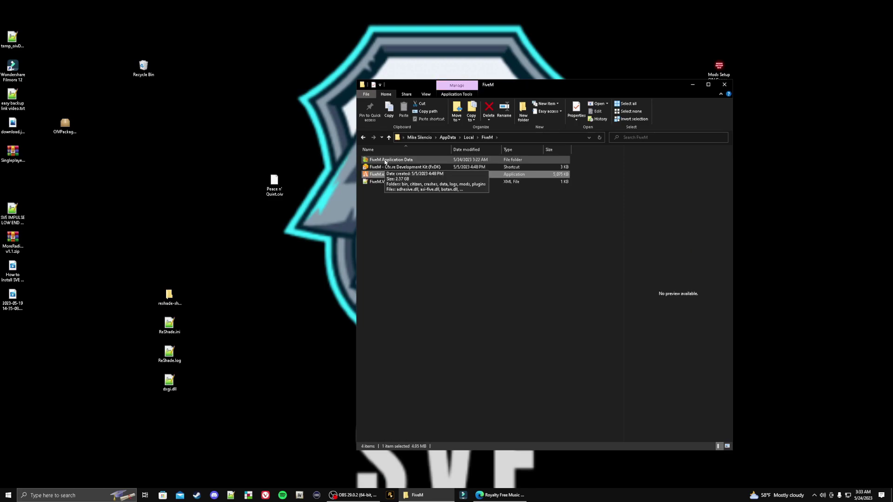
double_click(385, 161)
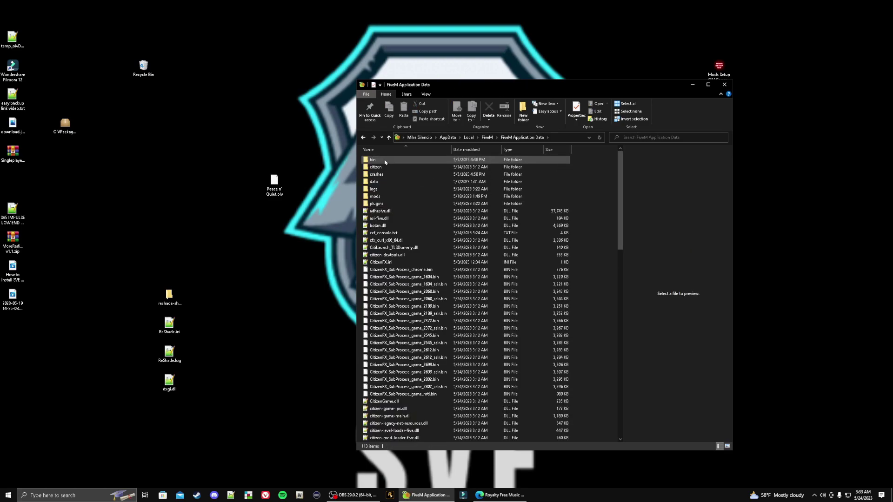
Move reshade-shaders, ReShade.ini, ReShade.log and dxgi.dll from the desktop into FiveM's plugins folder, replacing the existing files
double_click(376, 205)
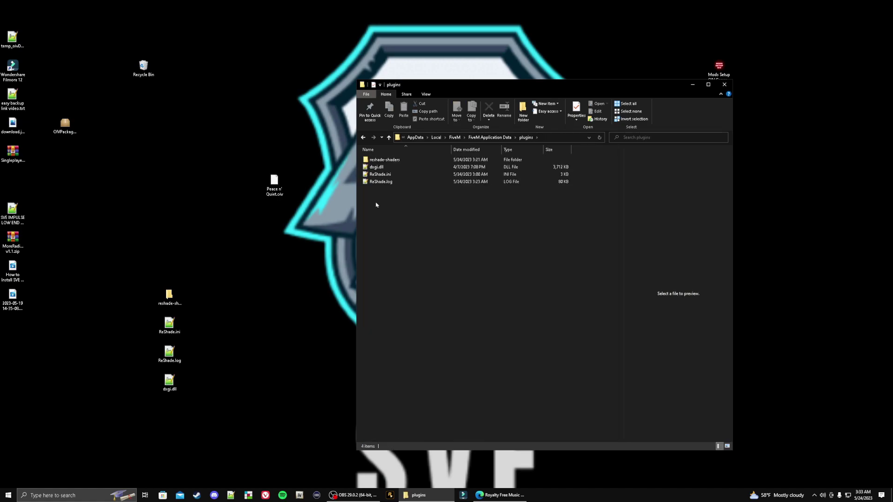
drag(199, 400, 453, 247)
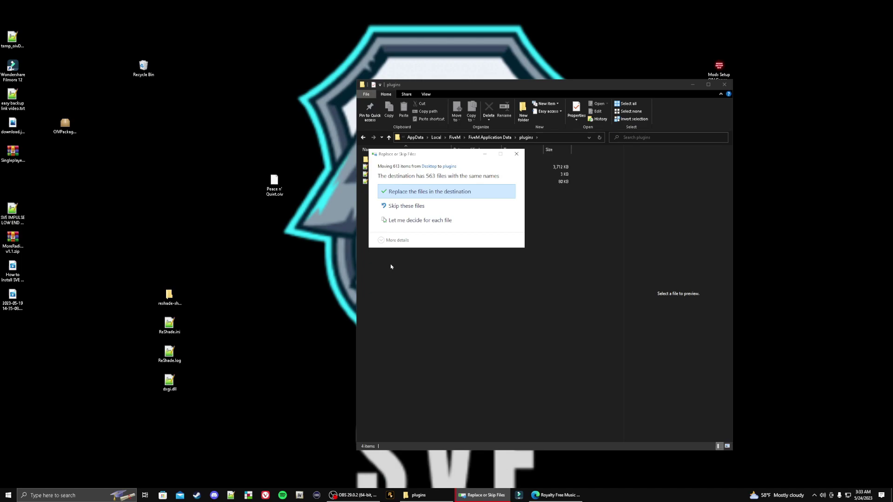
click(436, 192)
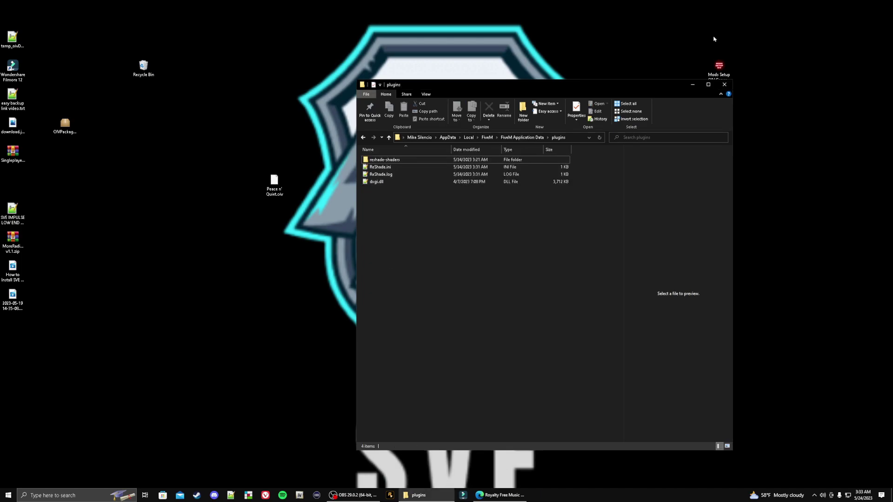
Launch FiveM.exe from the FiveM folder and dismiss the account login pane without signing in
click(486, 138)
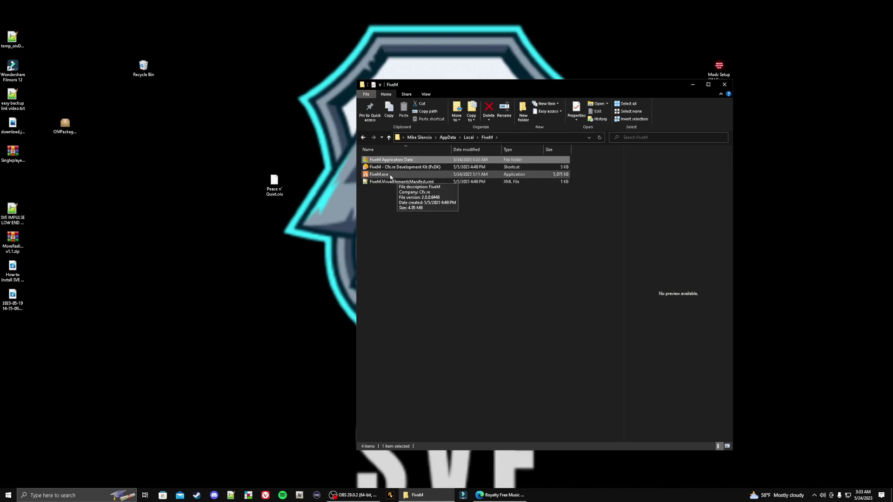
double_click(390, 176)
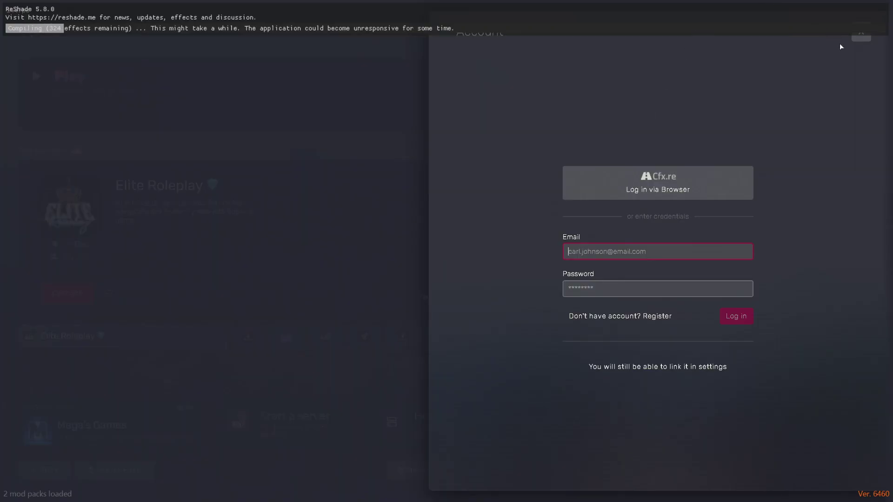
click(858, 42)
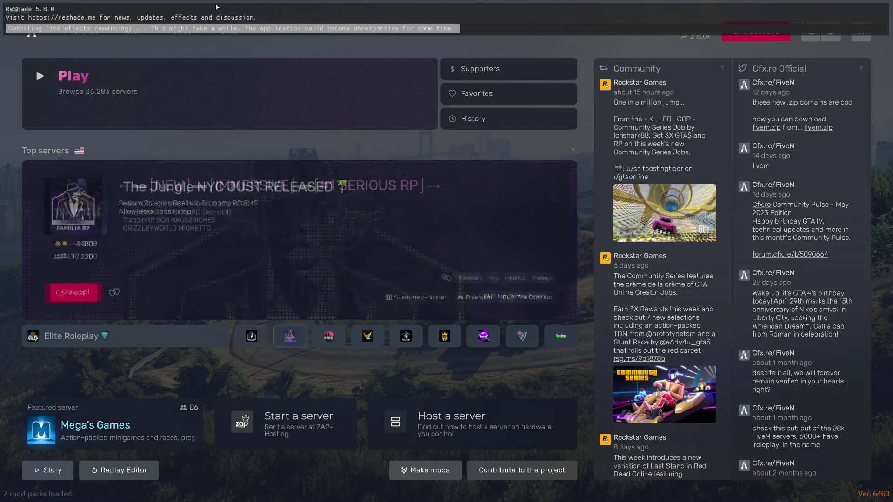
Open the ReShade overlay in FiveM, skip its tutorial to reach the effects list, and close the overlay
key(Home)
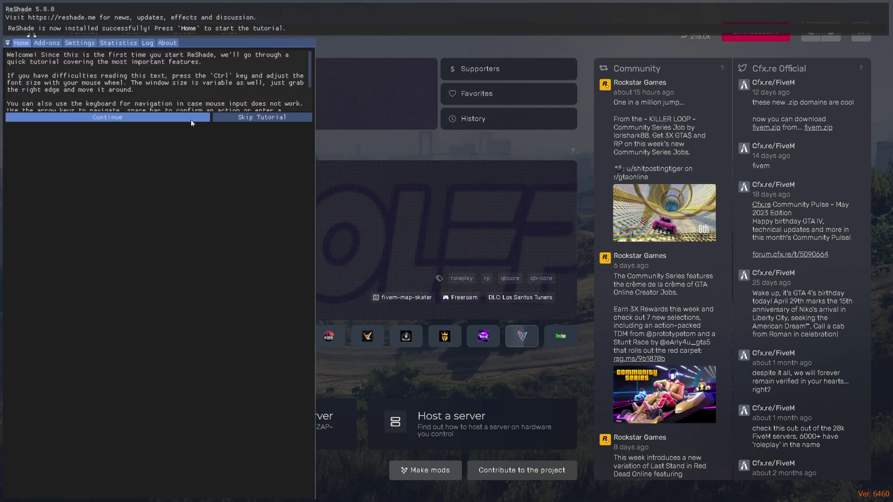
click(225, 118)
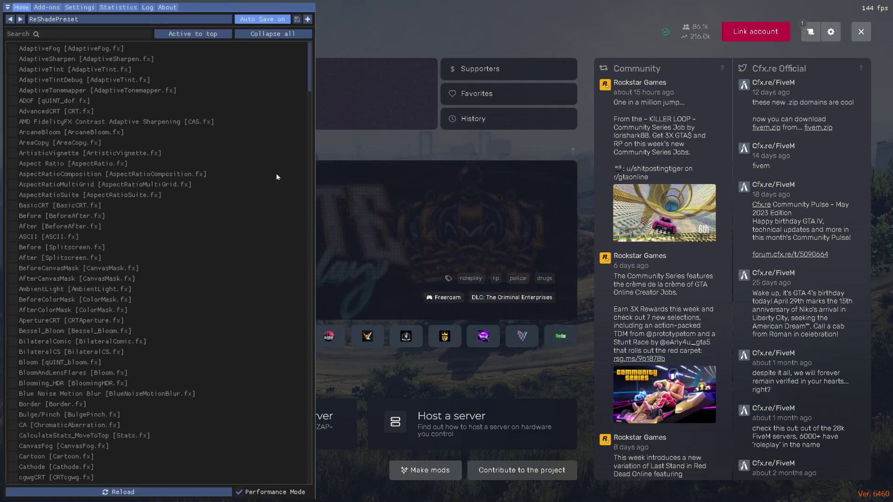
key(Home)
Exit FiveM to the desktop and close the FiveM folder window
click(861, 32)
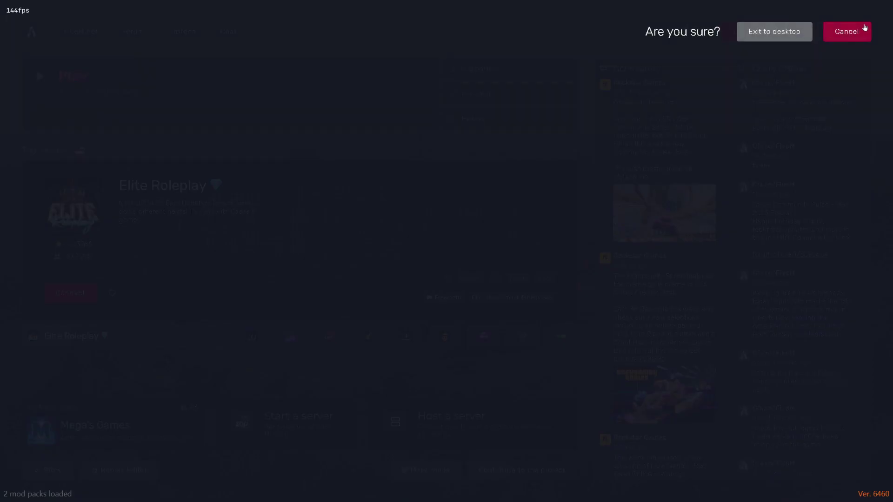
click(786, 31)
click(723, 84)
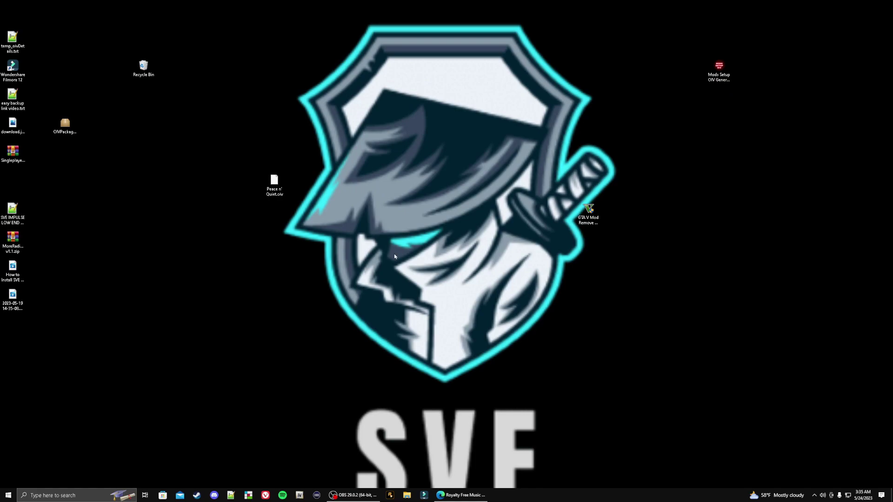